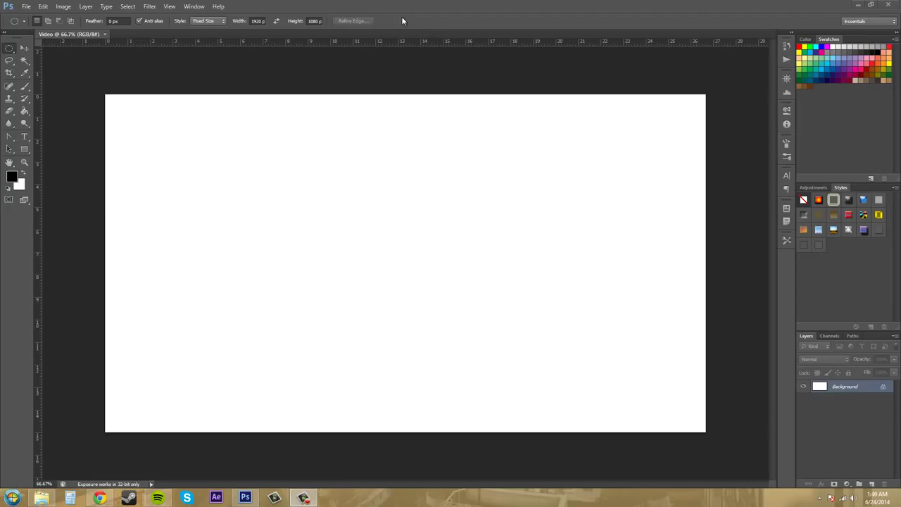
Switch the workspace to the New in CS 6 layout.
click(190, 7)
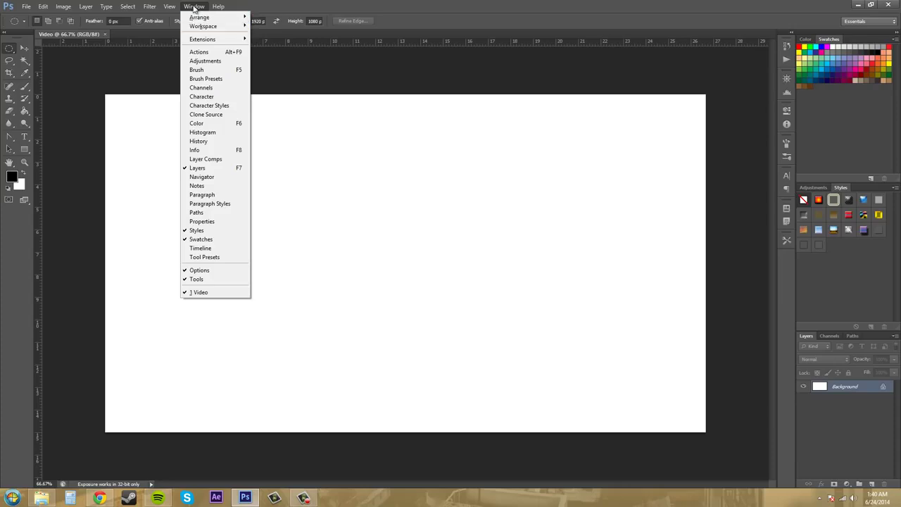
mouse_move(208, 27)
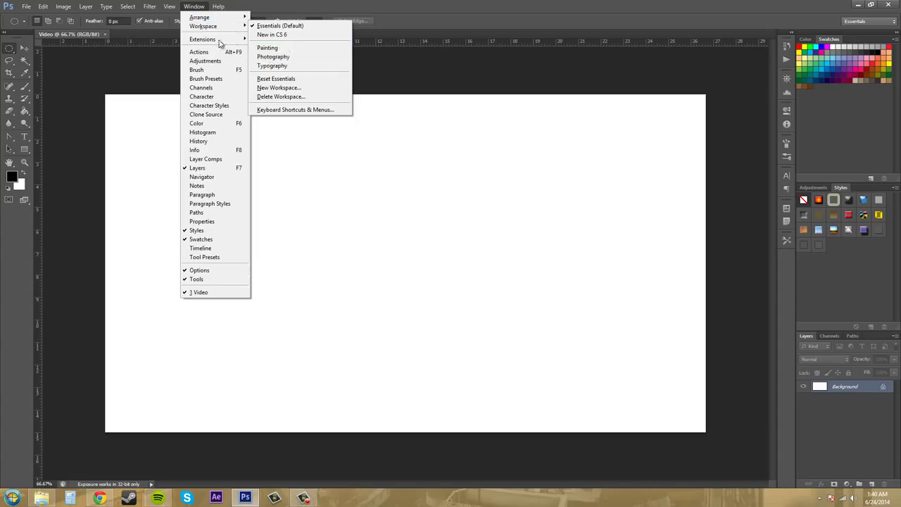
click(278, 35)
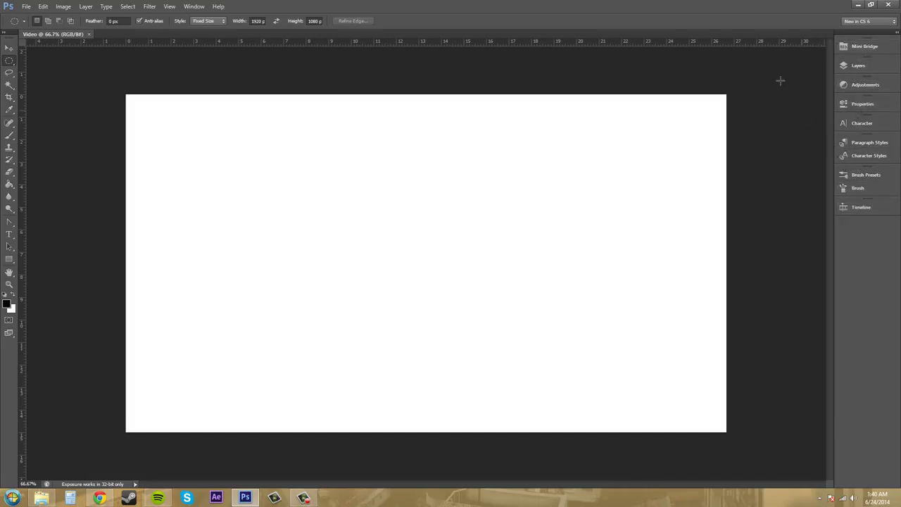
Switch to the Typography workspace and return to the Essentials workspace.
click(858, 22)
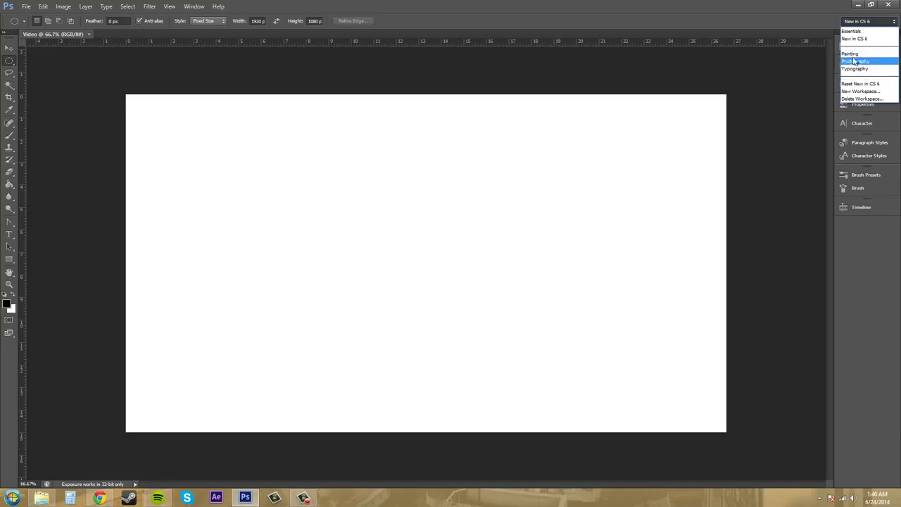
click(866, 22)
click(866, 22)
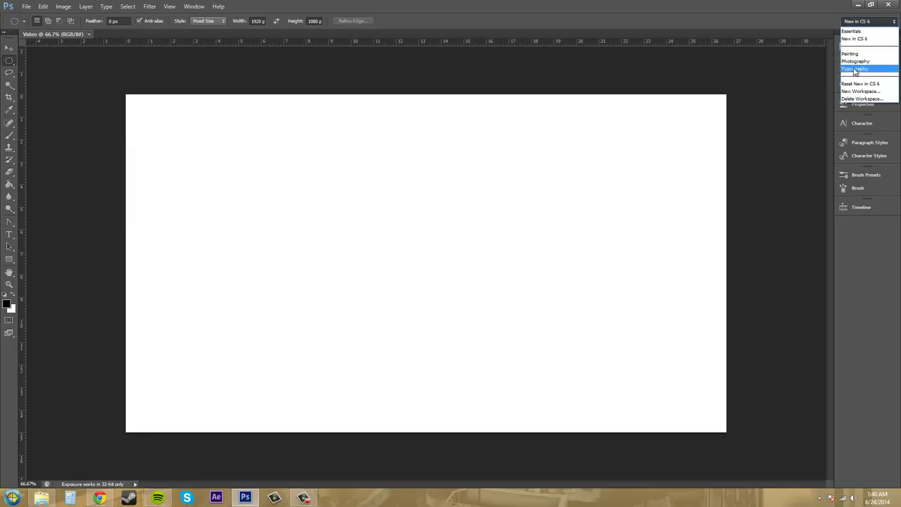
click(855, 69)
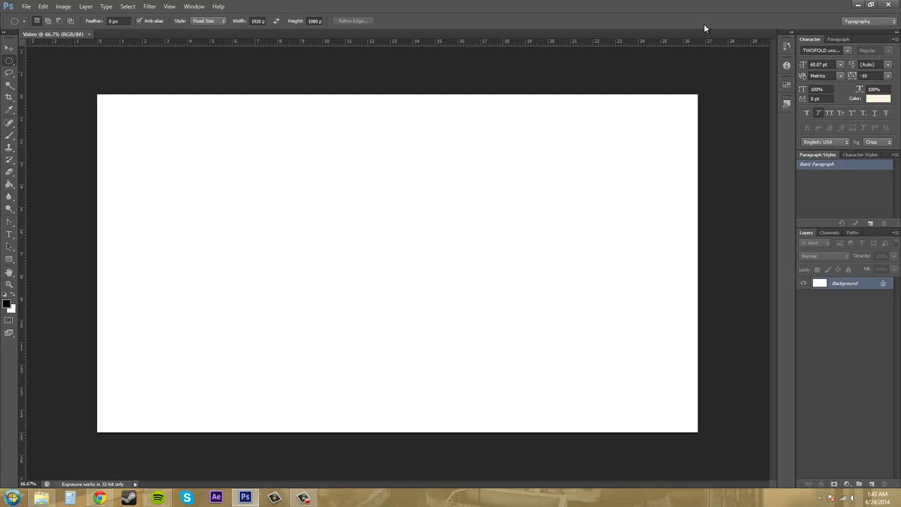
click(848, 22)
click(845, 29)
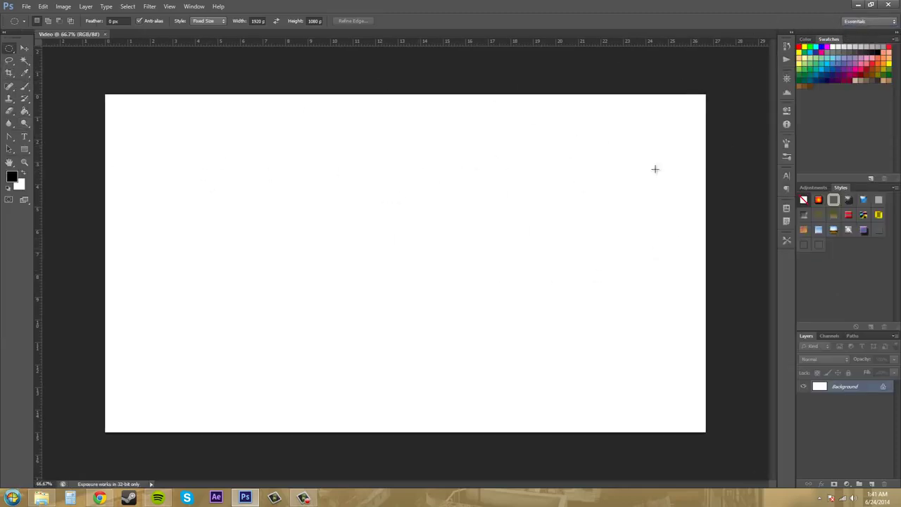
Save the current panel layout as a new workspace named "Buddys Workspace".
click(865, 22)
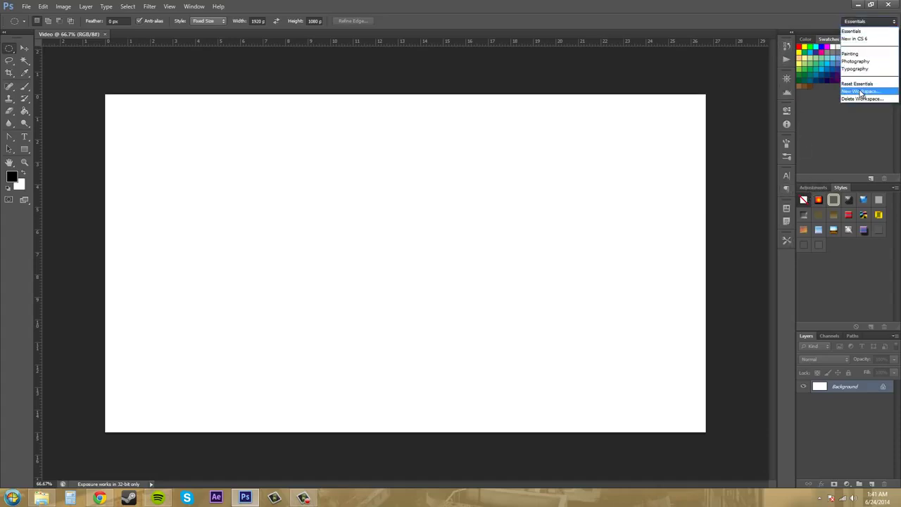
click(860, 91)
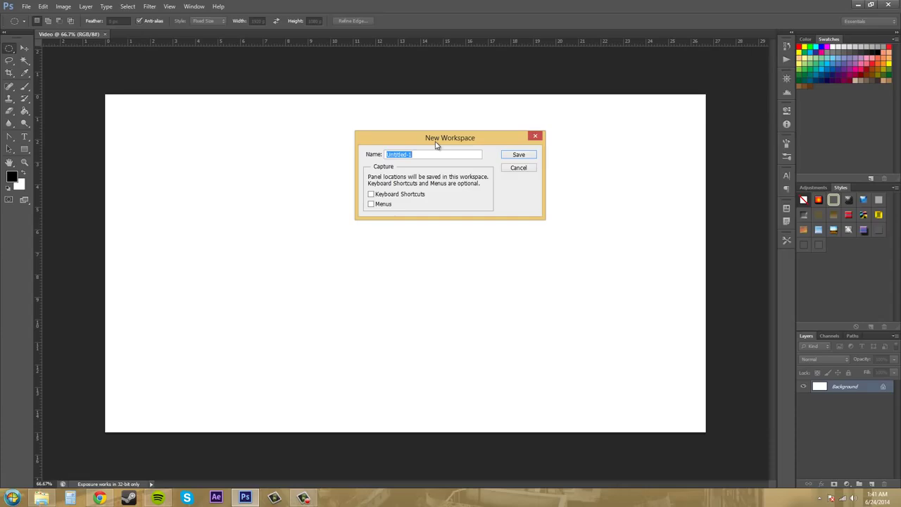
text(Buddys Workspace)
click(518, 156)
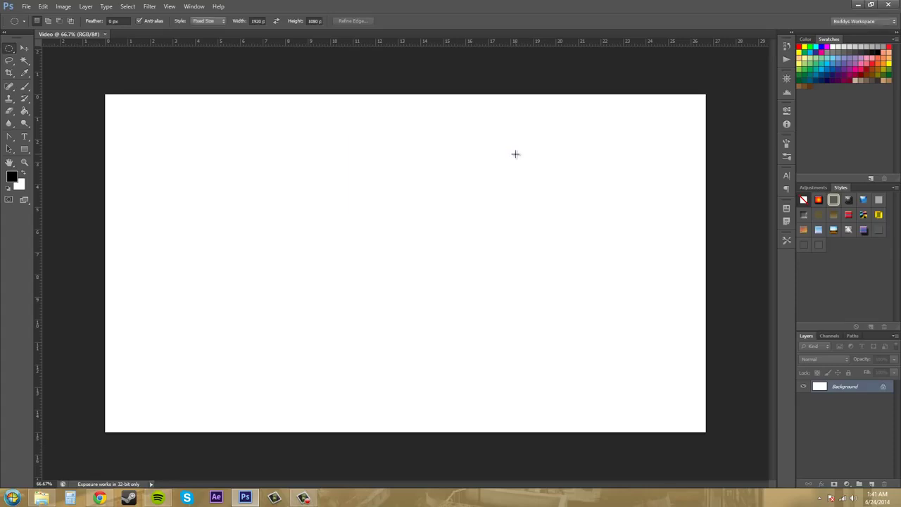
Close the Color, Swatches, Adjustments and Styles panels, leaving the Layers panel group in the expanded dock.
click(806, 40)
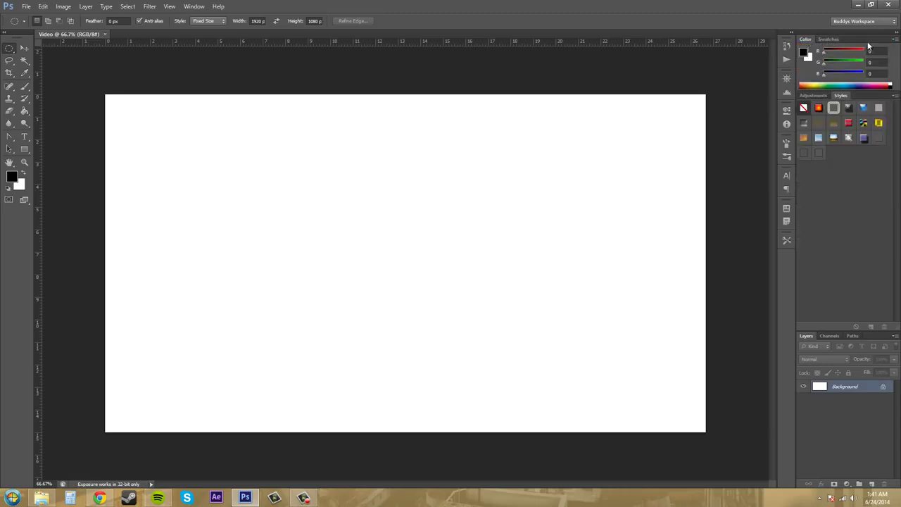
right_click(806, 39)
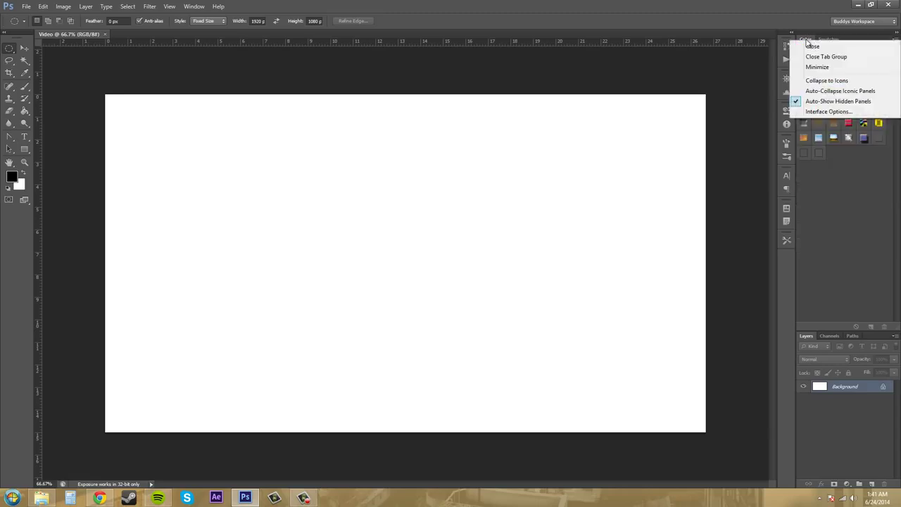
click(814, 45)
right_click(812, 40)
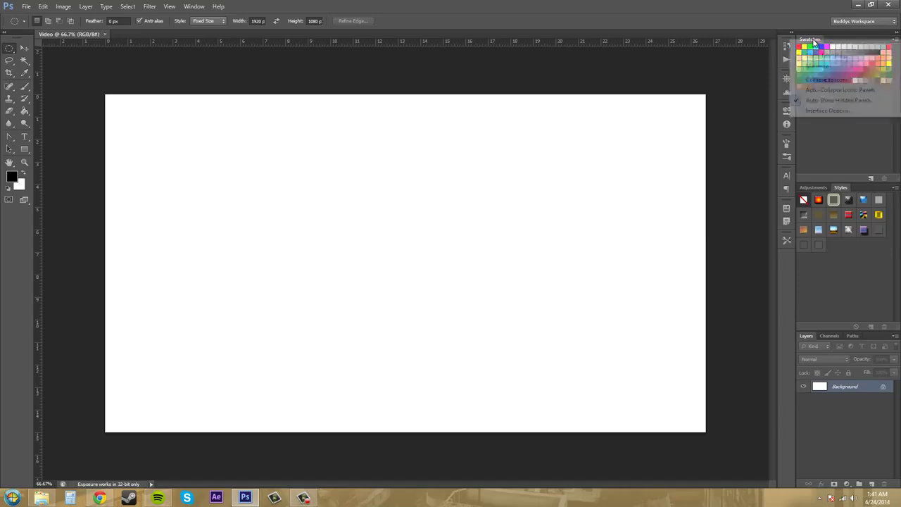
click(814, 45)
right_click(815, 41)
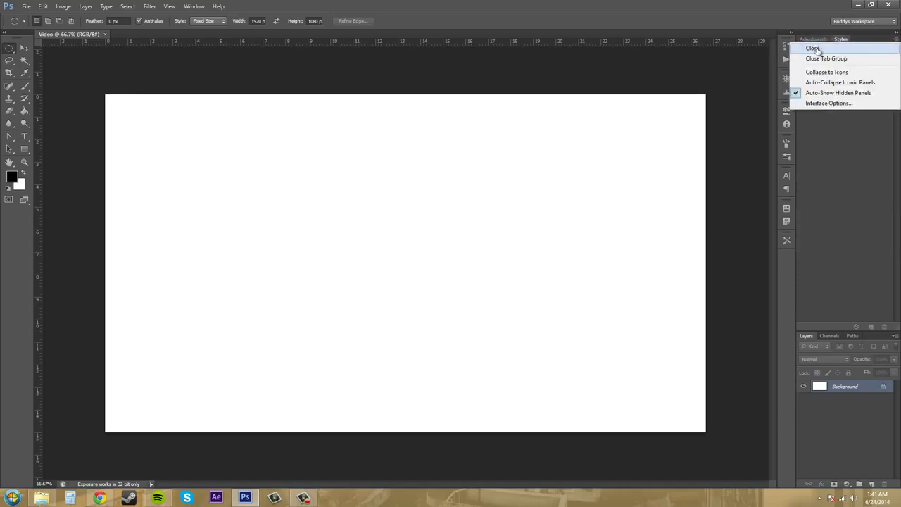
click(818, 50)
right_click(816, 43)
click(818, 48)
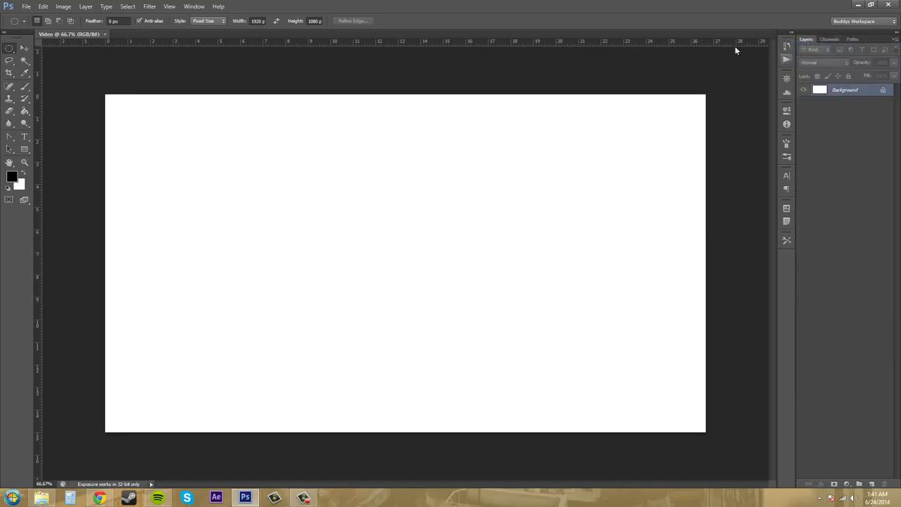
Show the Actions panel and dock it together with History as one expanded group above the Layers panel.
click(187, 8)
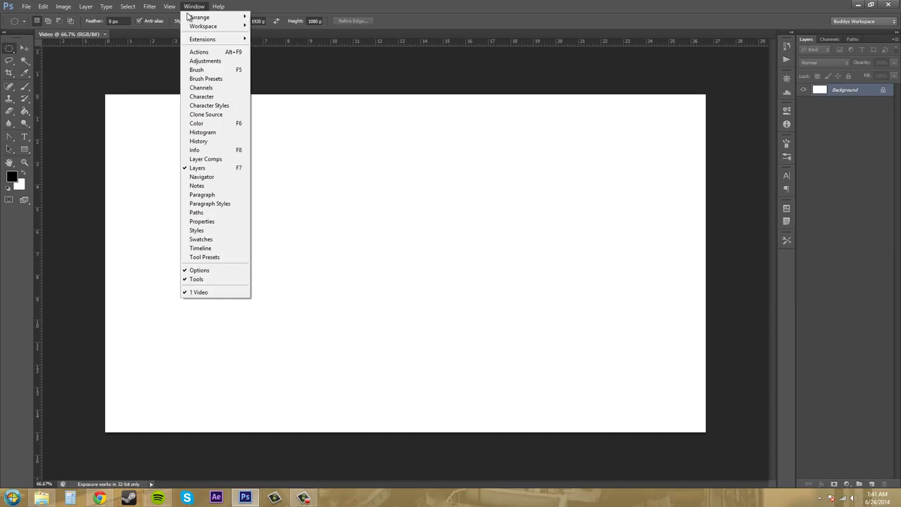
click(207, 51)
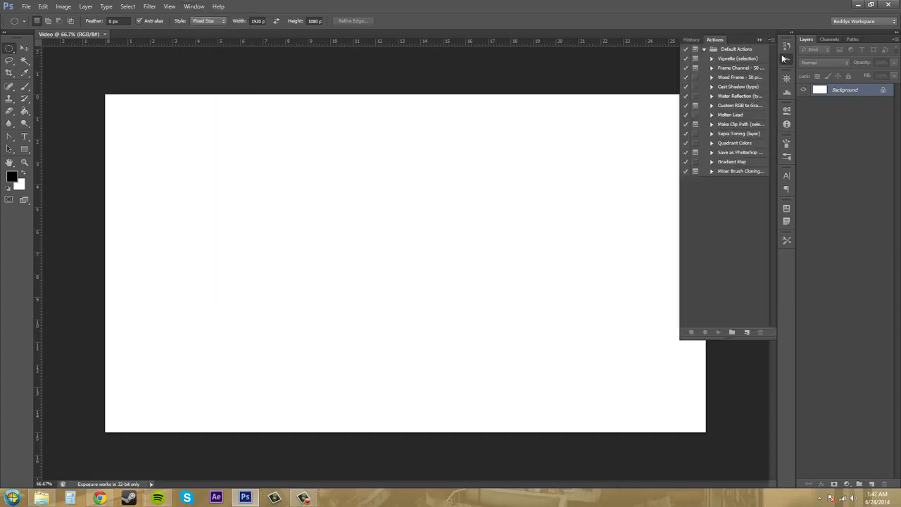
drag(725, 43, 828, 33)
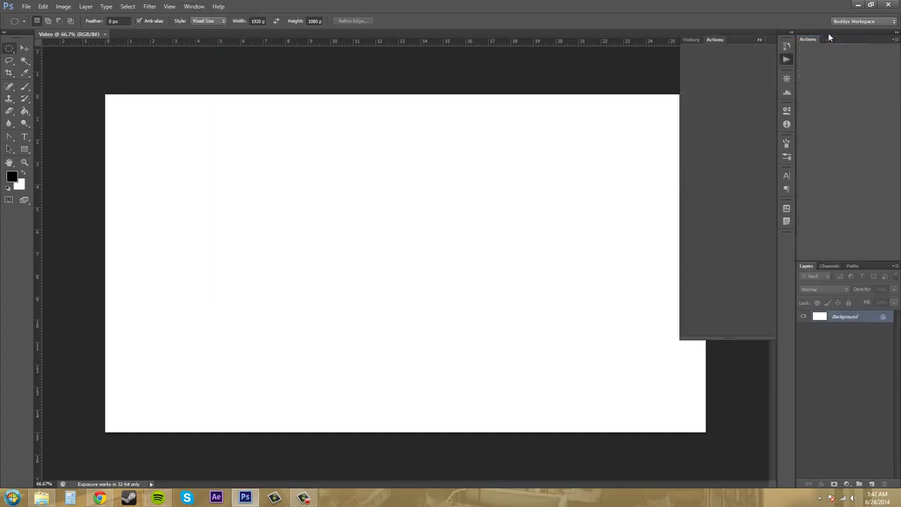
drag(692, 40, 840, 43)
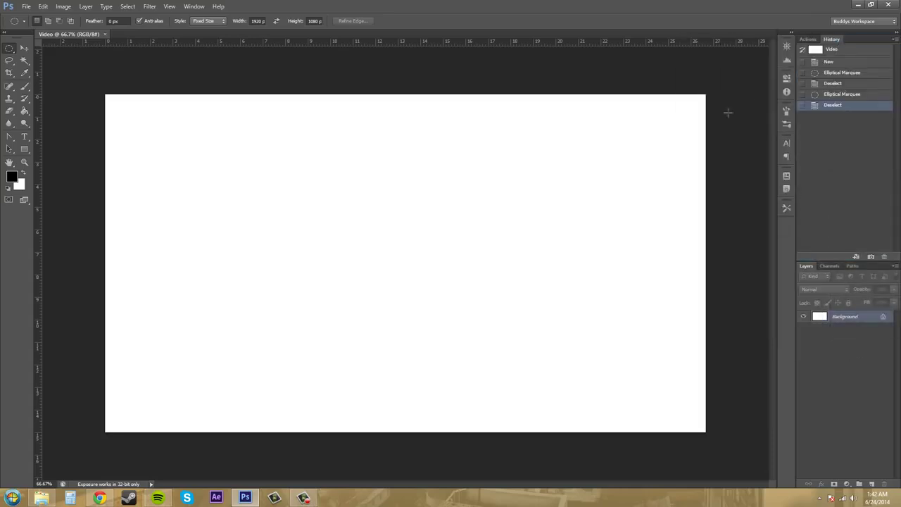
Close two collapsed panel groups in the icon dock: the Properties and Info group, and the group below Paragraph.
right_click(788, 79)
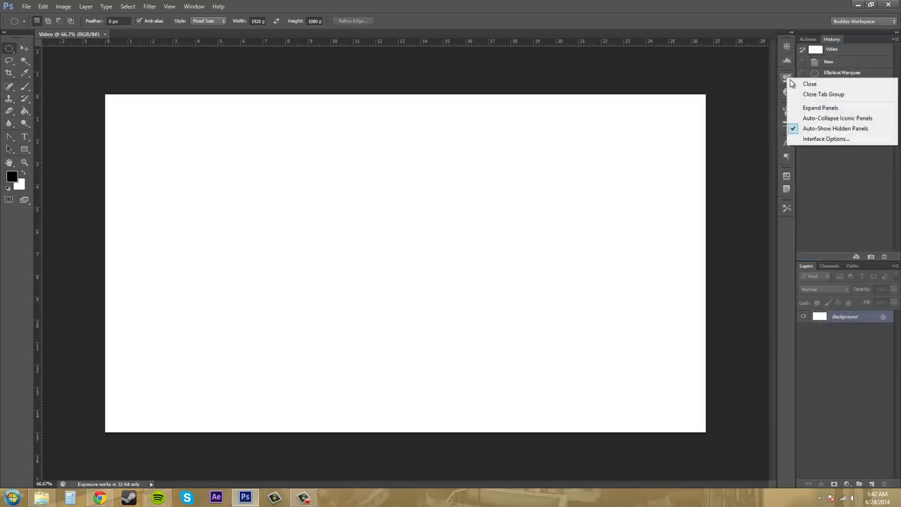
click(816, 95)
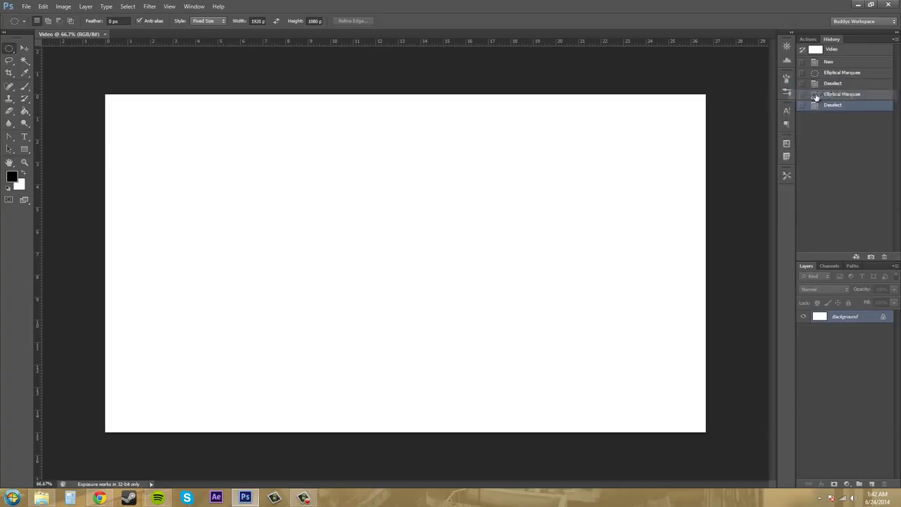
right_click(787, 146)
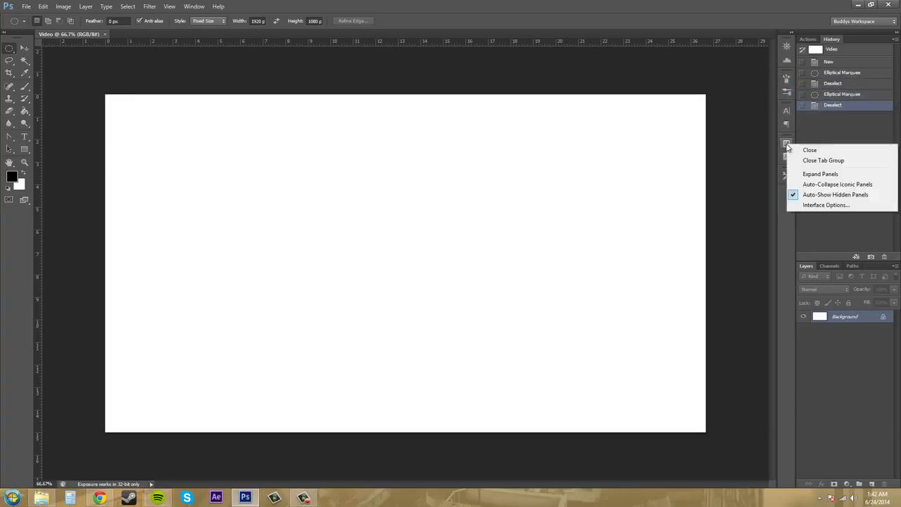
click(823, 161)
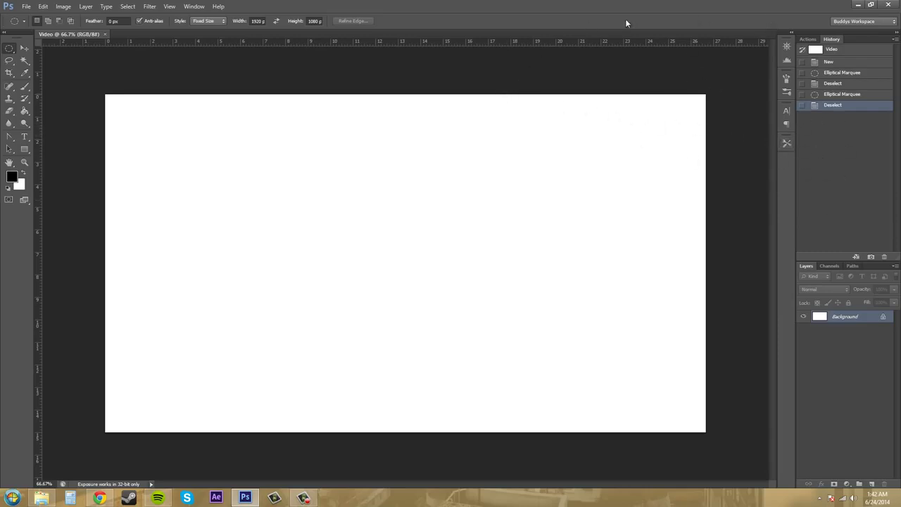
Switch to the Essentials workspace and back to Buddys Workspace to compare the two layouts.
click(862, 22)
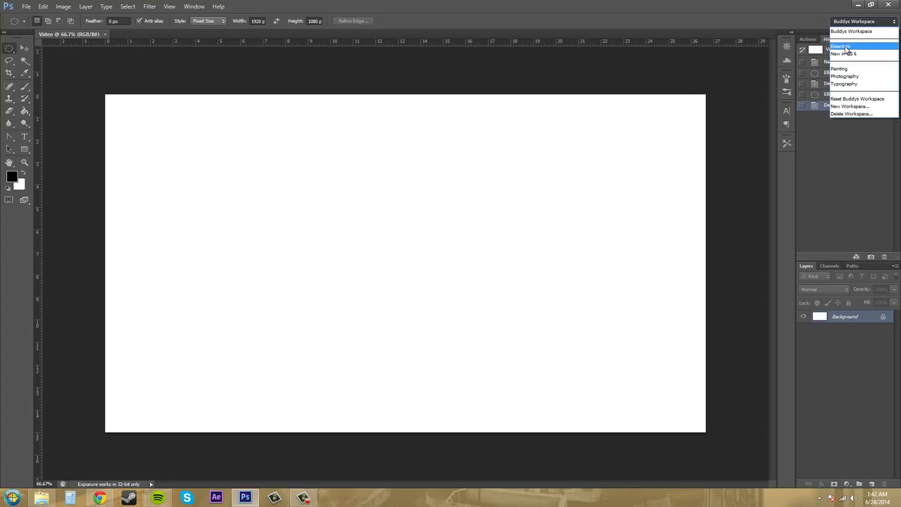
click(844, 46)
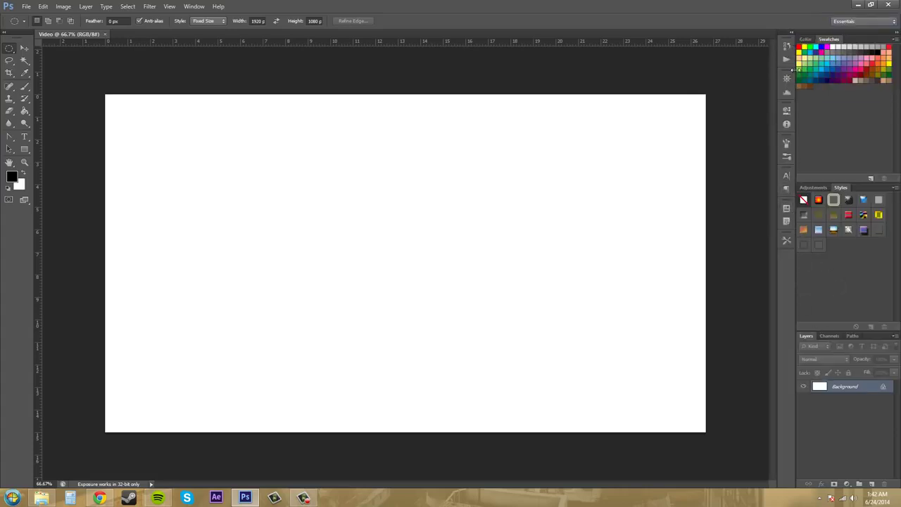
click(850, 23)
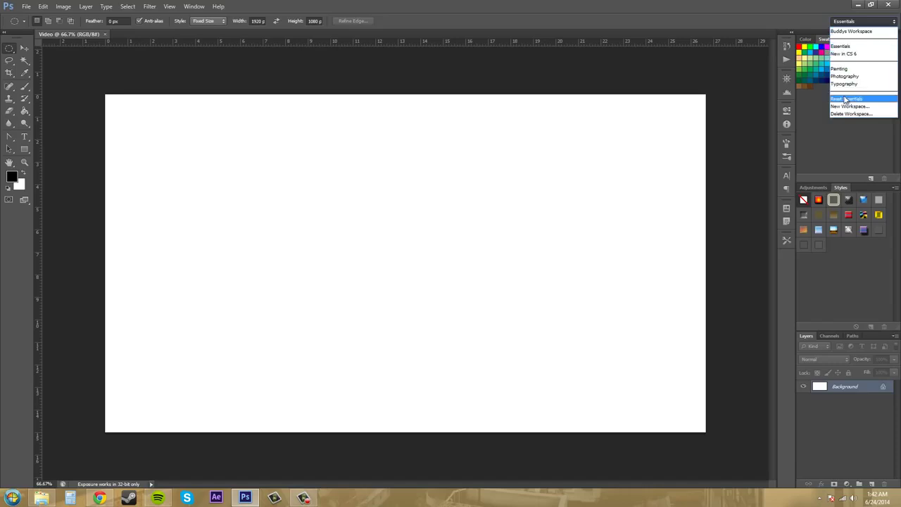
click(849, 31)
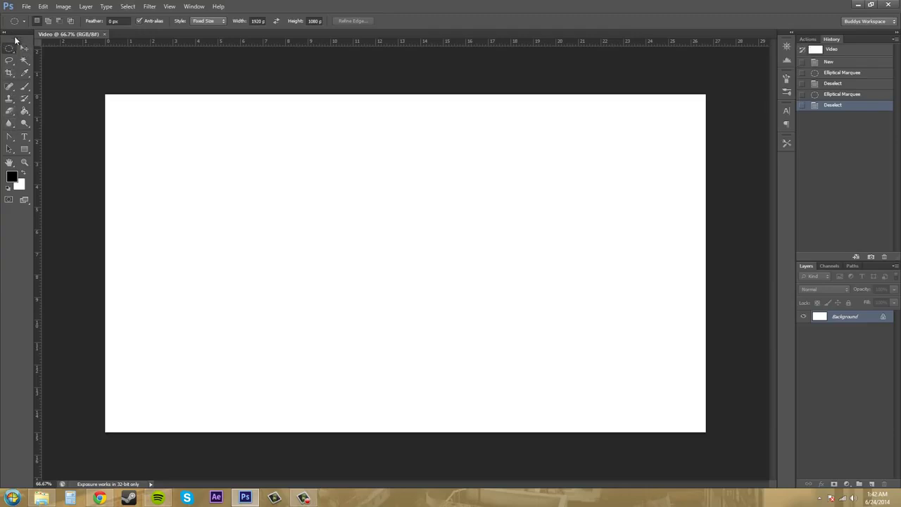
Undock the Tools panel and float it beside the canvas's left edge.
drag(16, 40, 17, 41)
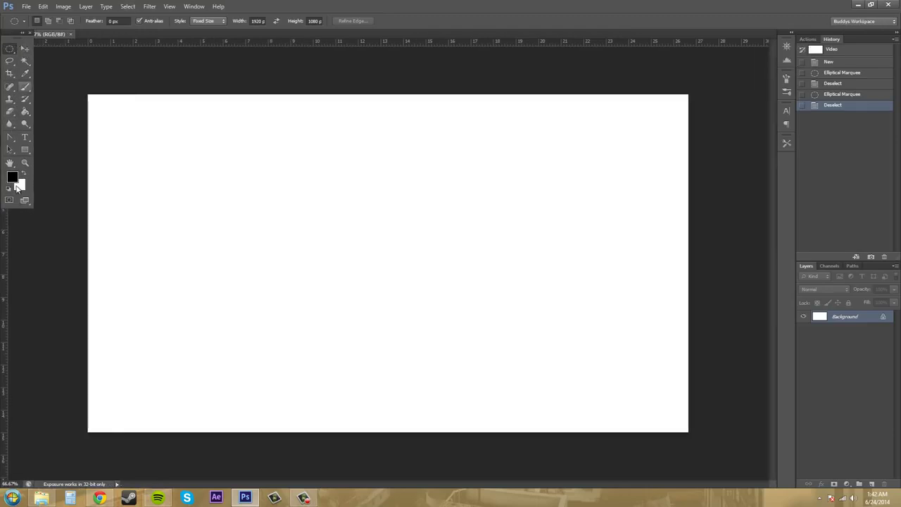
drag(17, 36, 46, 145)
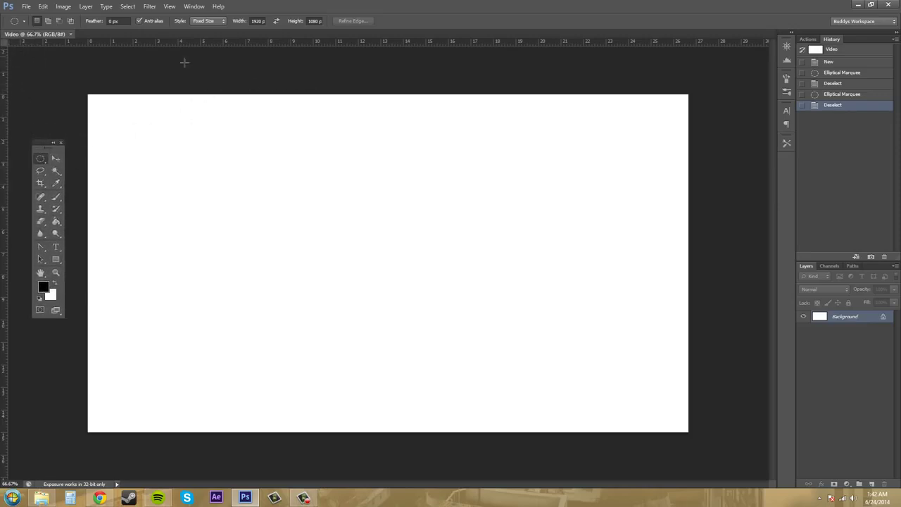
Check that Buddys Workspace keeps the floating Tools panel by switching to Essentials and back.
click(873, 22)
click(840, 45)
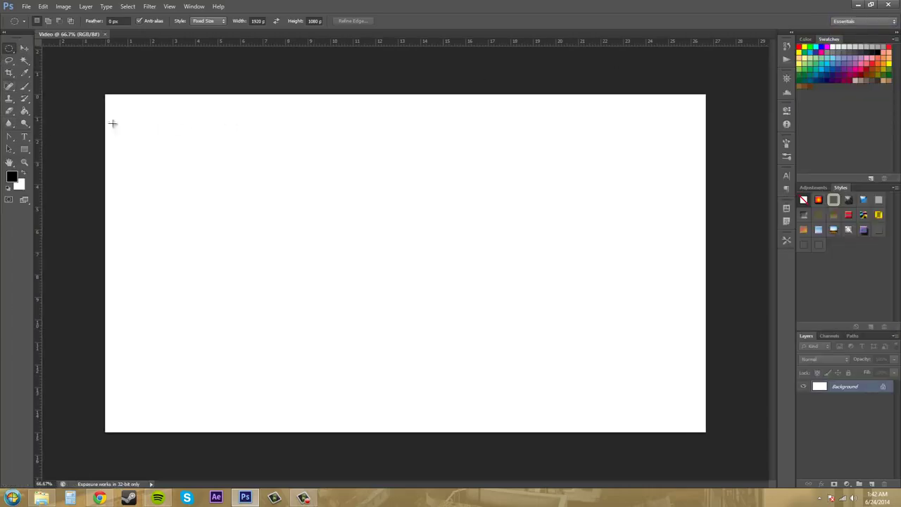
click(860, 21)
click(841, 30)
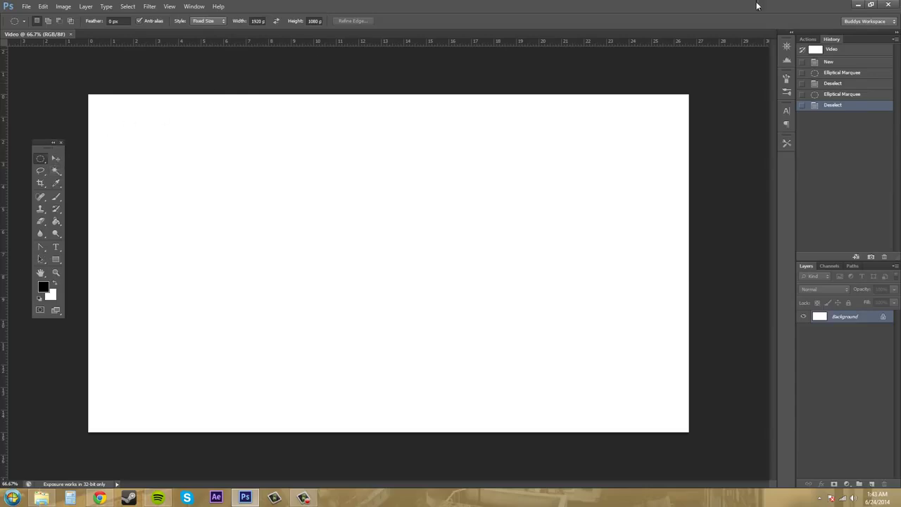
Examine which workspaces are offered for deletion while Buddys Workspace is active, and leave the deletion dialog without deleting any.
click(861, 21)
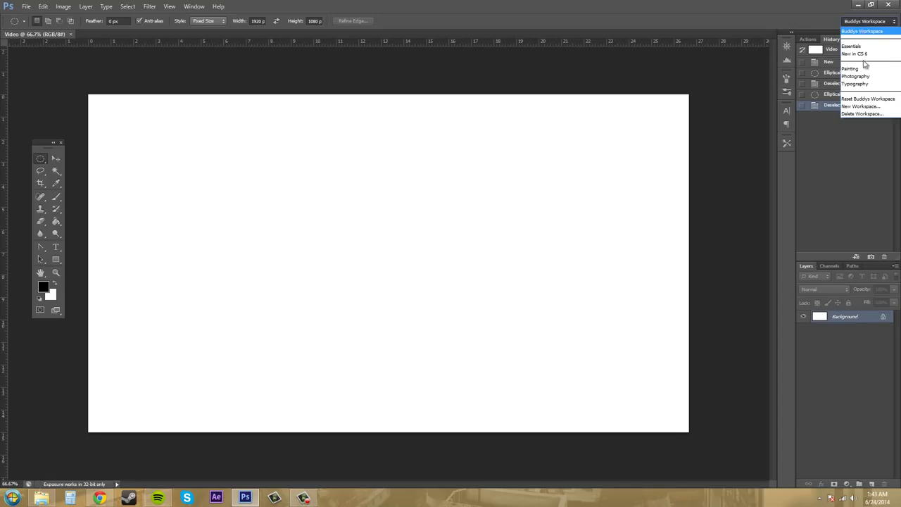
click(860, 115)
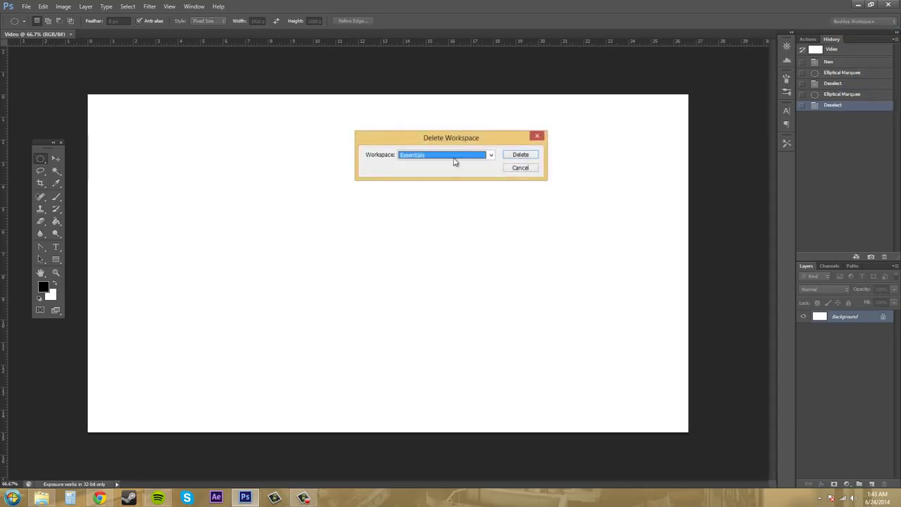
click(454, 156)
click(439, 170)
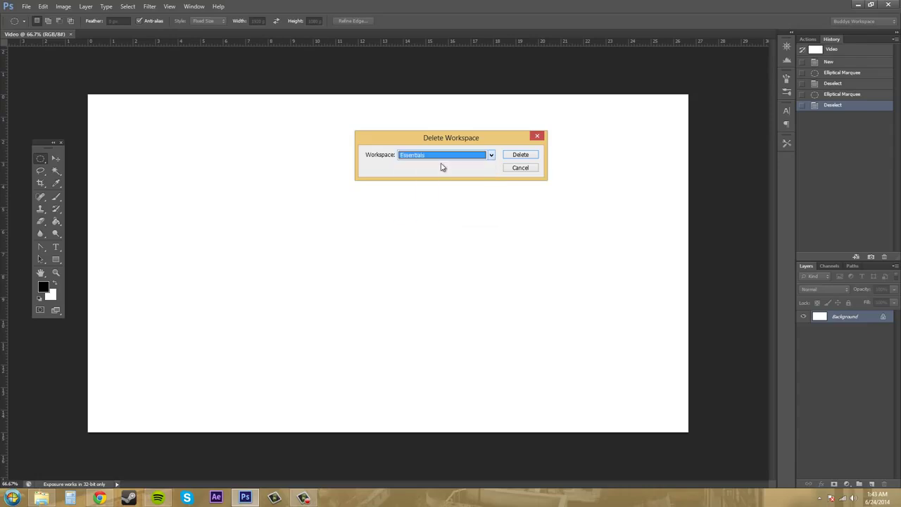
click(442, 155)
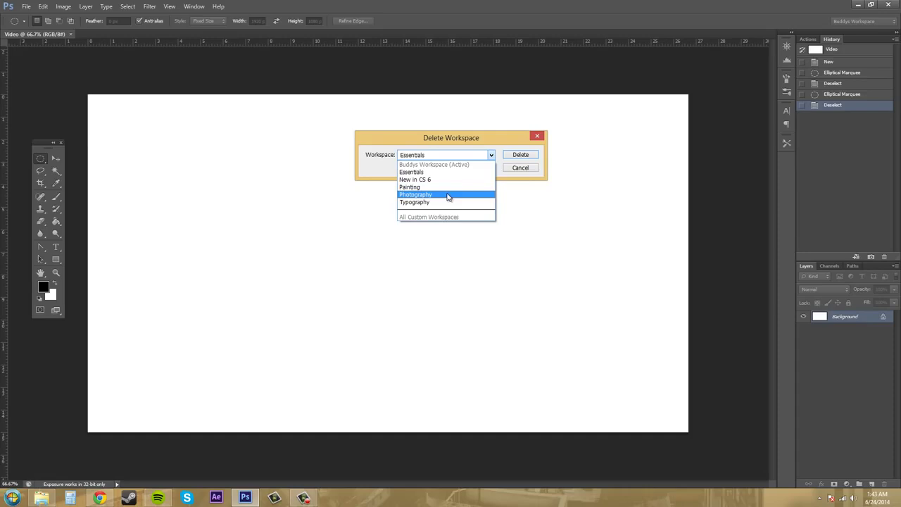
click(529, 171)
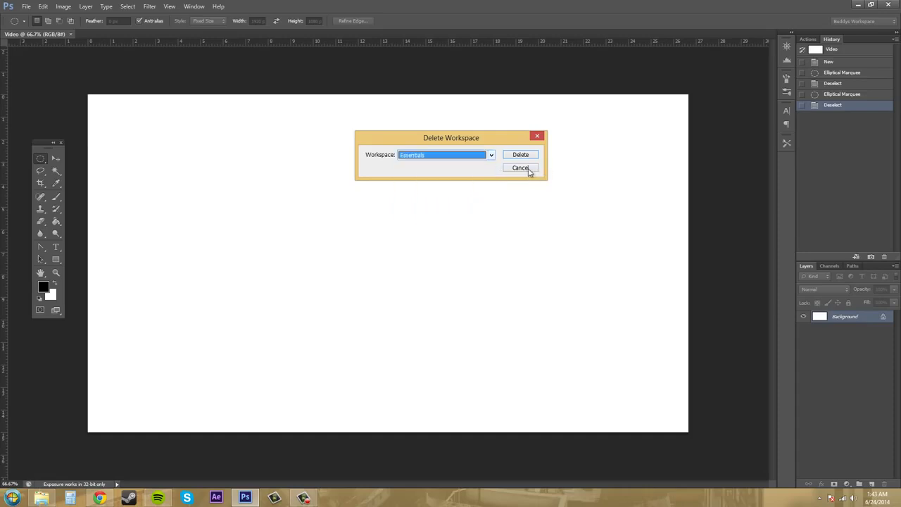
click(521, 169)
Switch to the Essentials workspace and permanently delete the custom Buddys Workspace.
click(870, 24)
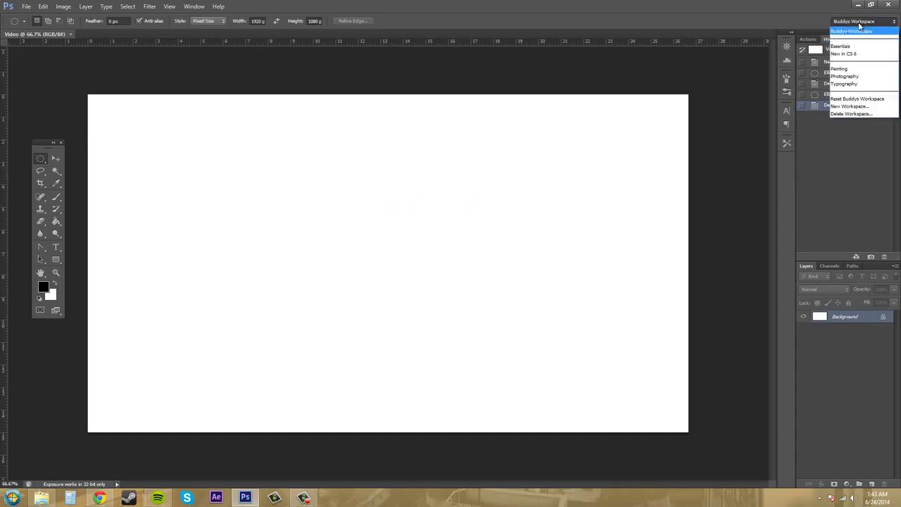
click(849, 31)
click(854, 24)
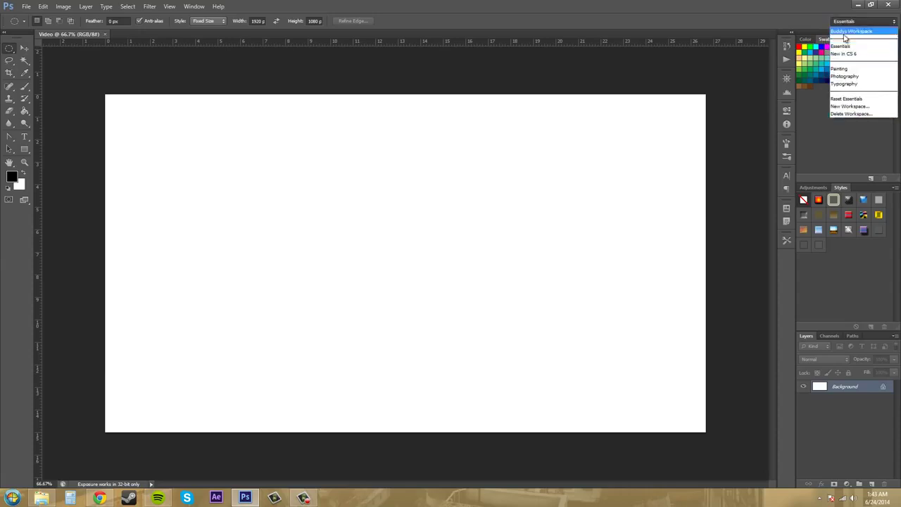
click(841, 116)
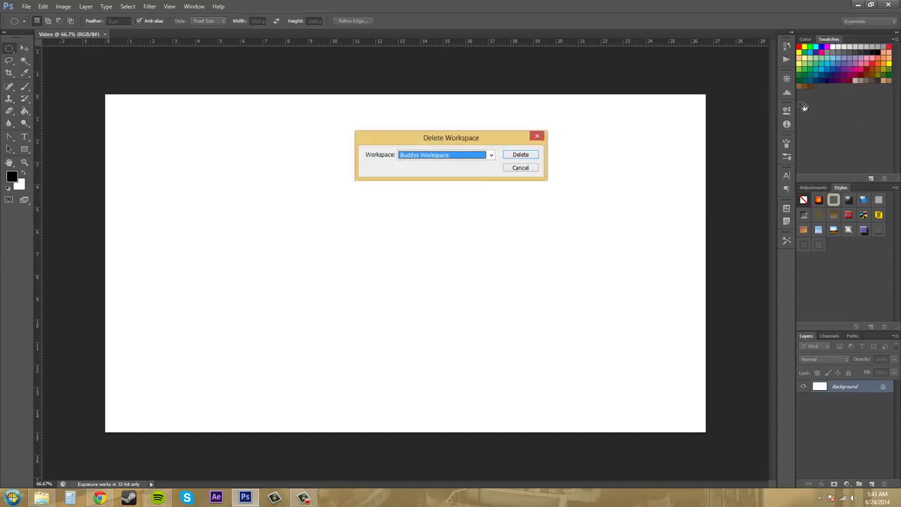
click(454, 156)
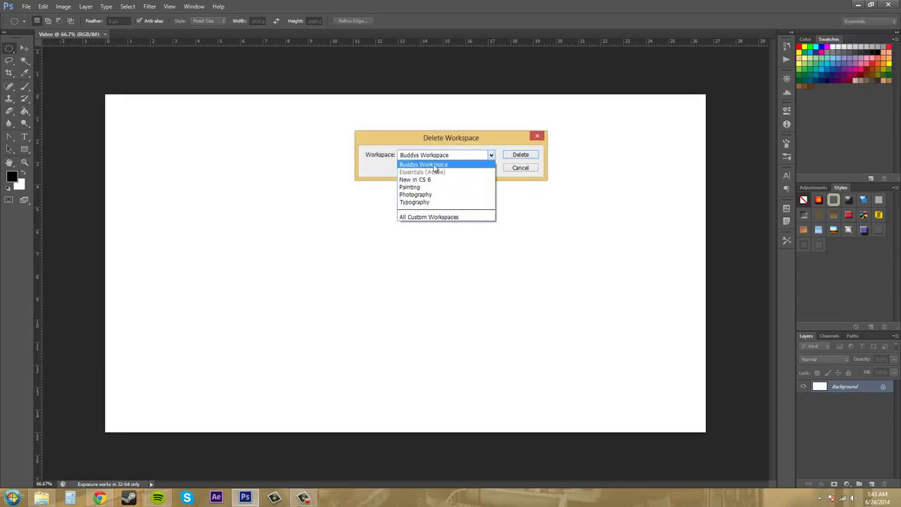
click(431, 164)
click(520, 156)
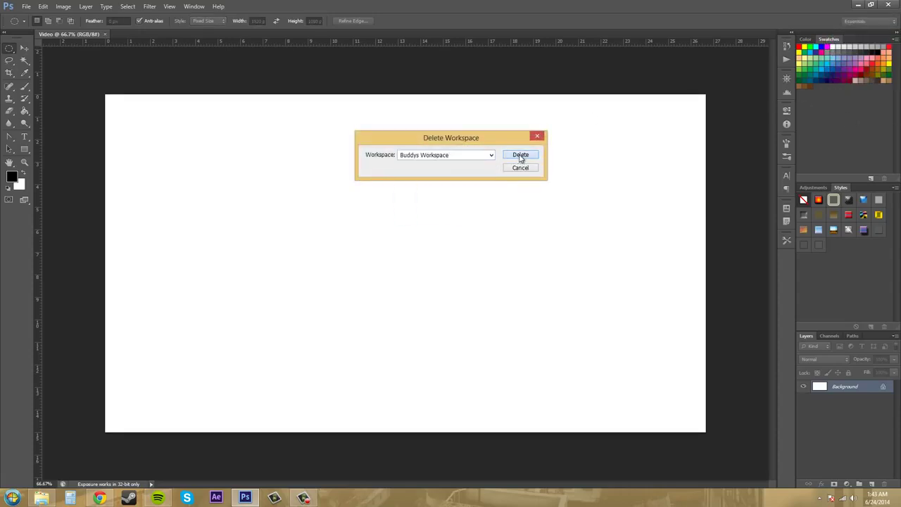
click(416, 188)
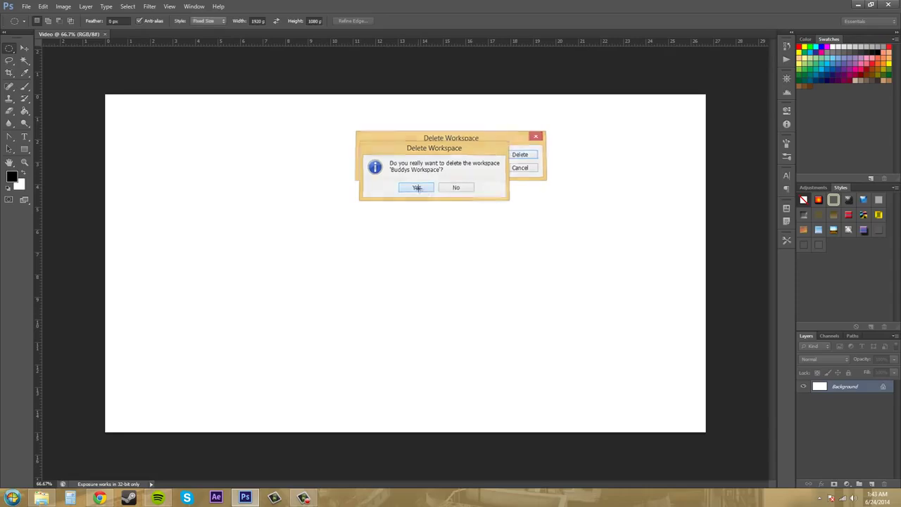
View the New in CS 6 workspace layout and return to the Essentials workspace.
click(872, 26)
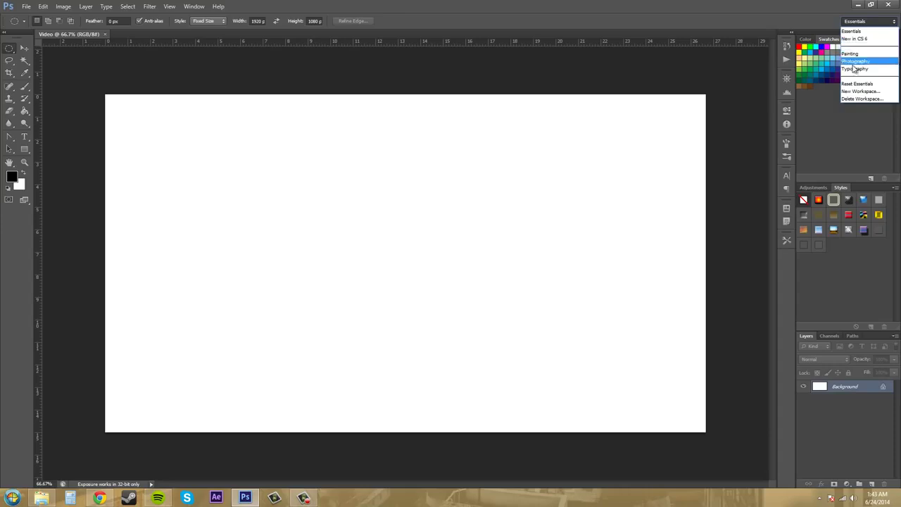
click(858, 43)
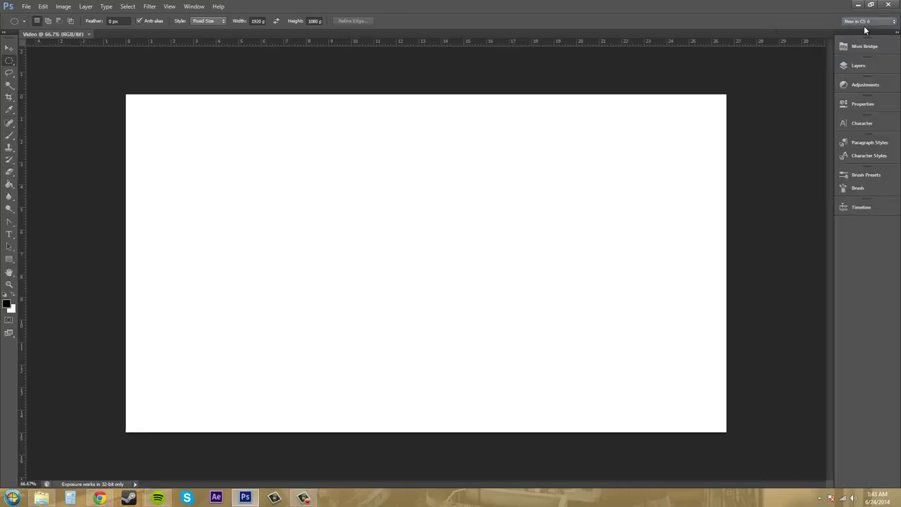
click(864, 23)
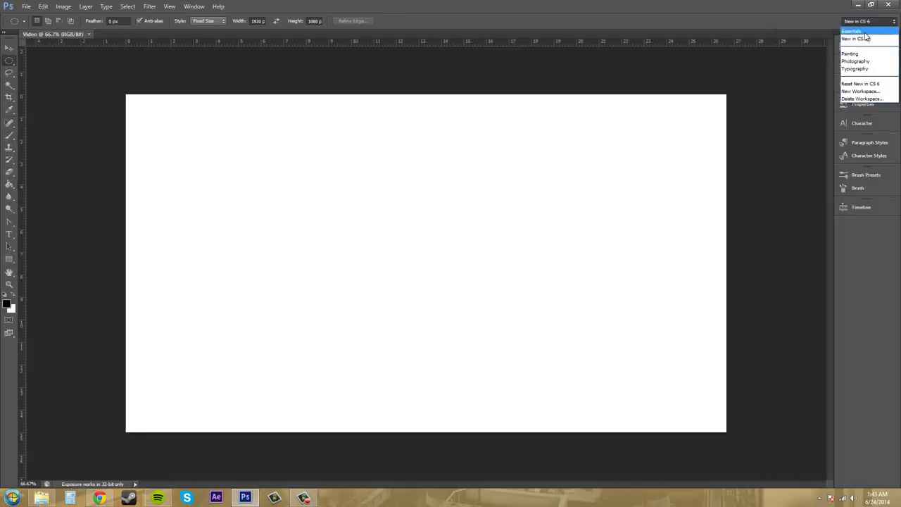
click(852, 257)
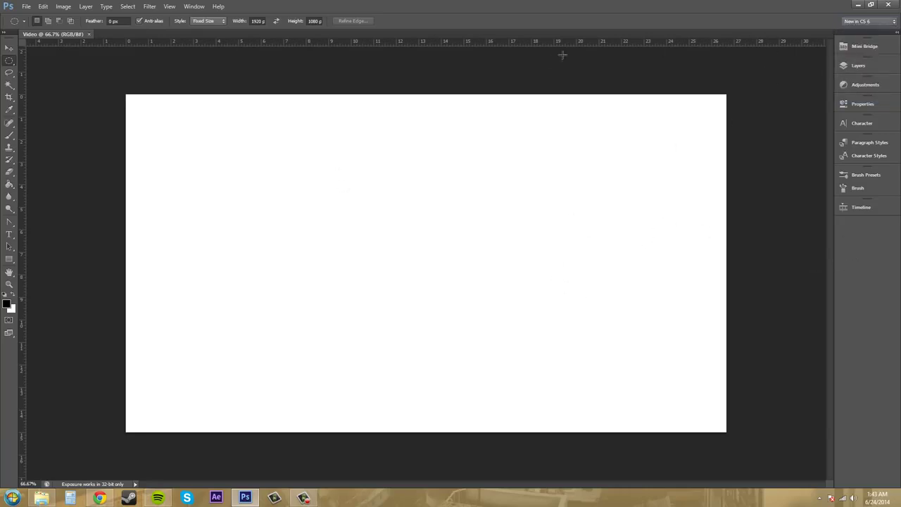
click(870, 21)
click(856, 28)
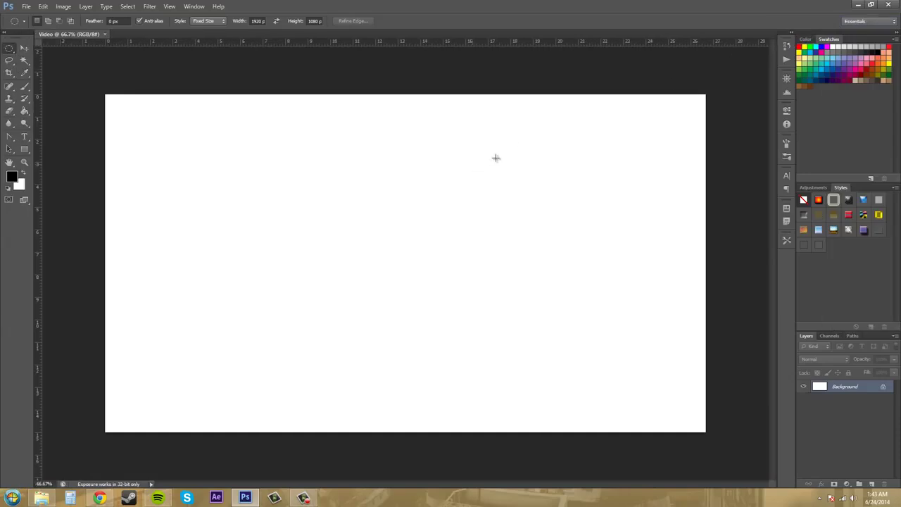
click(855, 22)
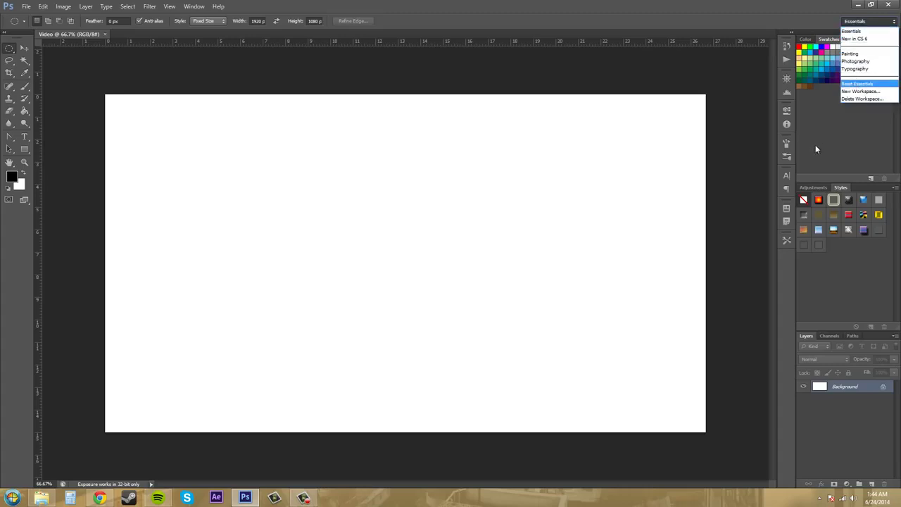
click(833, 153)
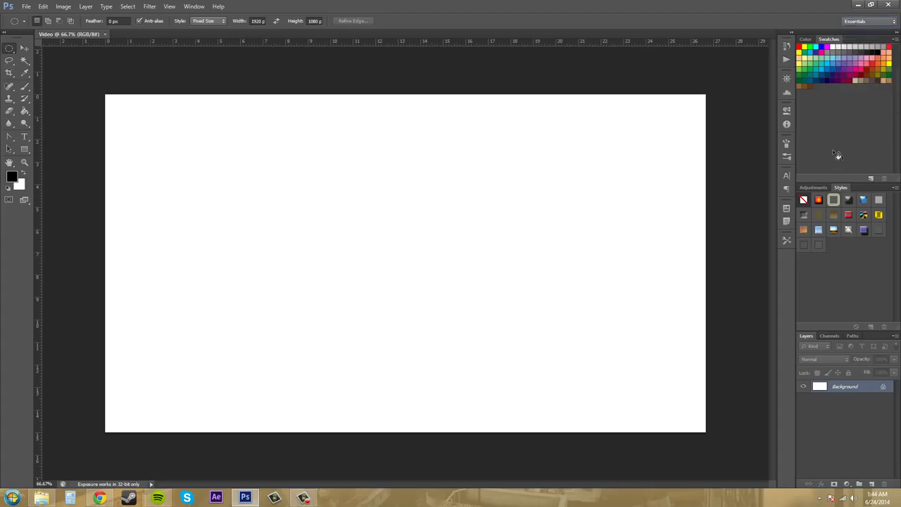